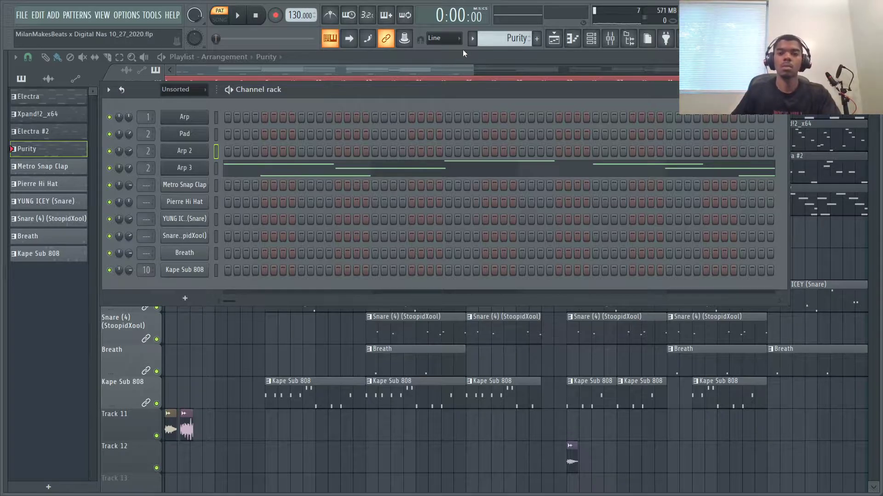
Step: Play the Electra pattern on its own and move the Channel rack to uncover more of the playlist's later clips
{"action": "scroll", "coordinate": [524, 41], "scroll_direction": "up", "scroll_amount": 3}
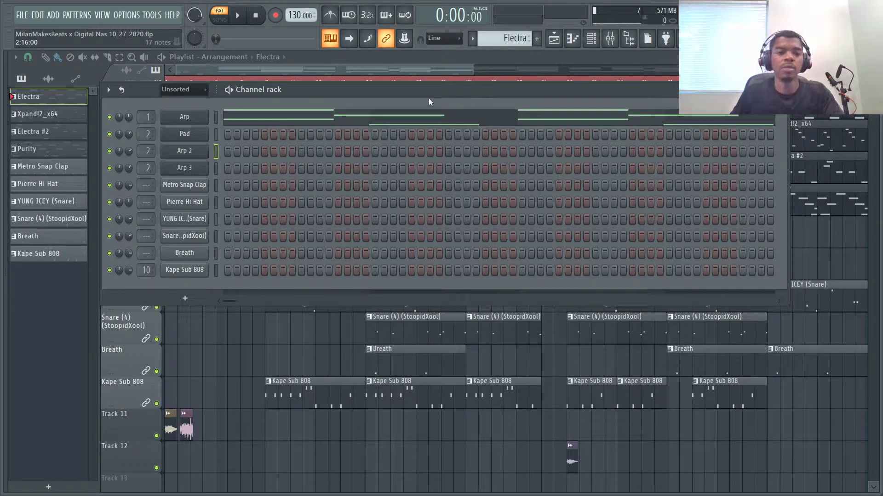
{"action": "key", "text": "space"}
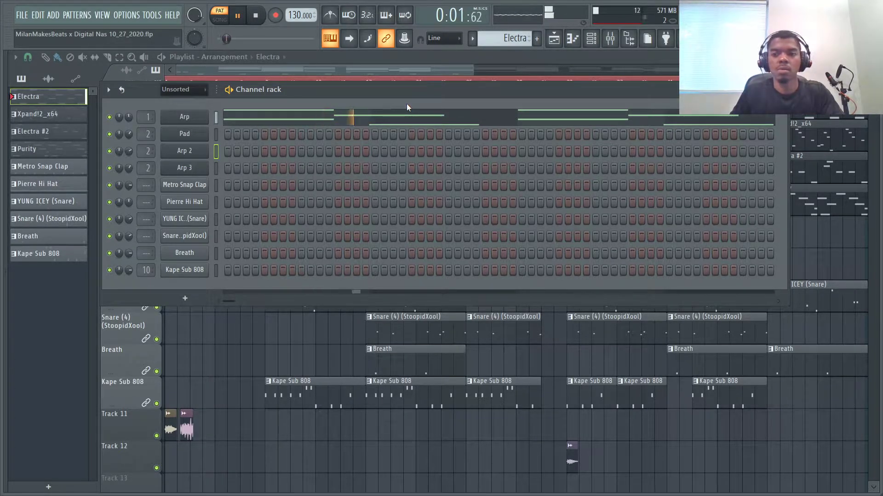
{"action": "left_click_drag", "start_coordinate": [422, 92], "coordinate": [326, 90]}
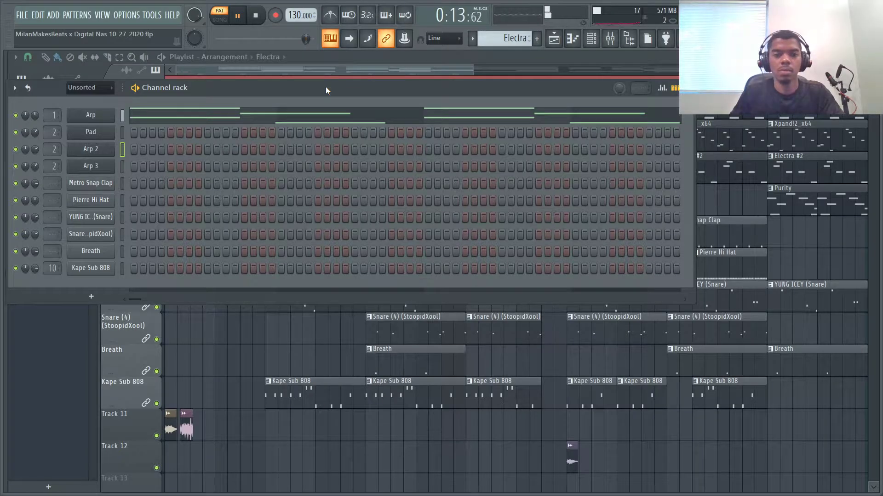
{"action": "left_click_drag", "start_coordinate": [326, 87], "coordinate": [325, 83]}
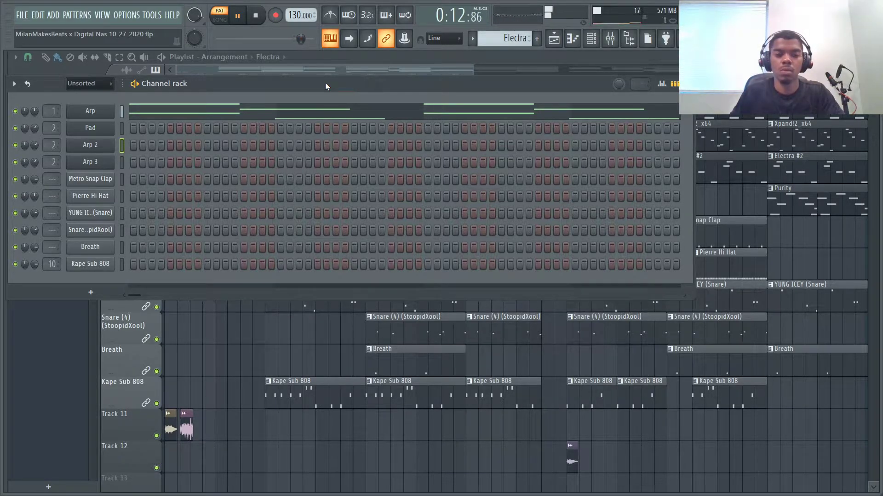
{"action": "key", "text": "space"}
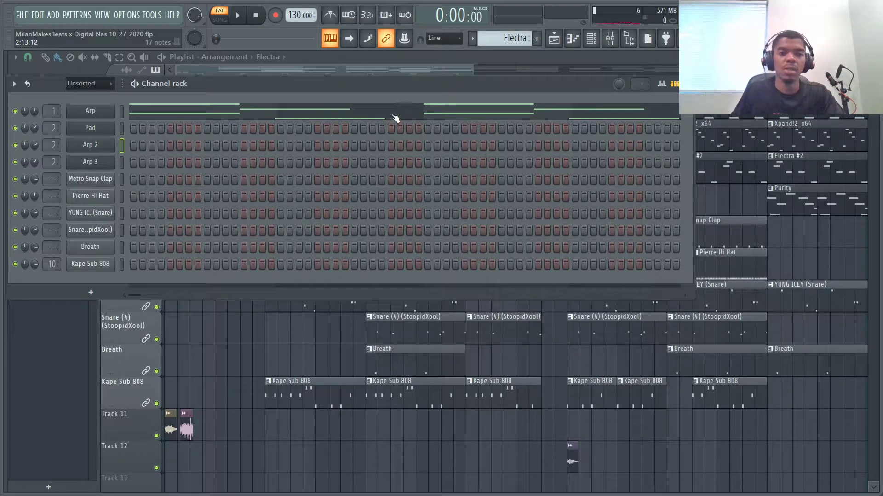
Step: Replay the closing part of the Electra pattern by moving the song position near its end, and stop playback
{"action": "left_click_drag", "start_coordinate": [235, 43], "coordinate": [288, 38]}
{"action": "key", "text": "space"}
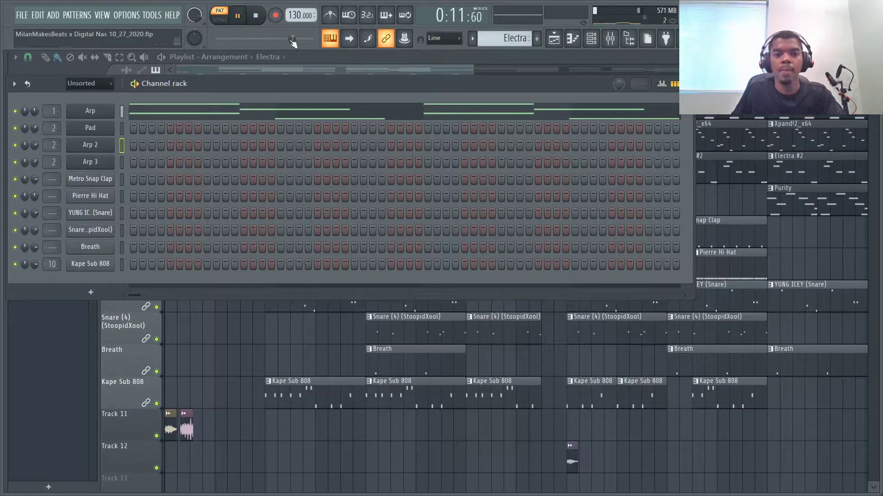
{"action": "left_click", "coordinate": [238, 16]}
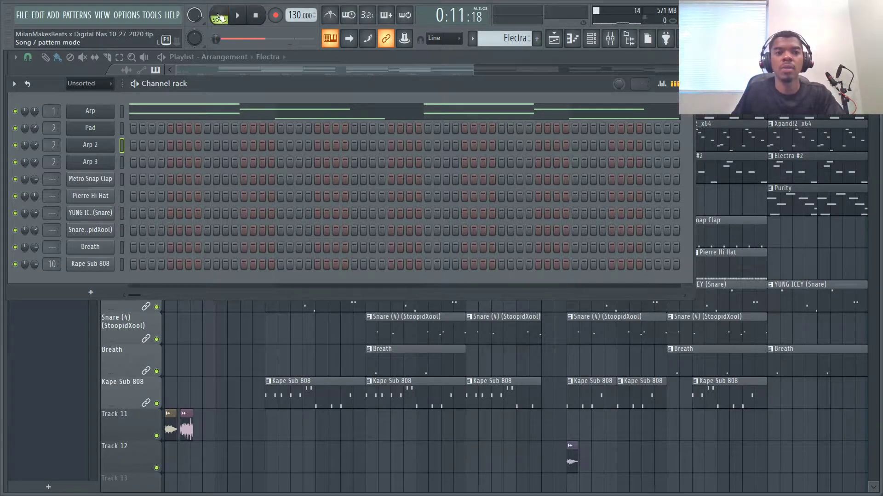
{"action": "left_click", "coordinate": [237, 16]}
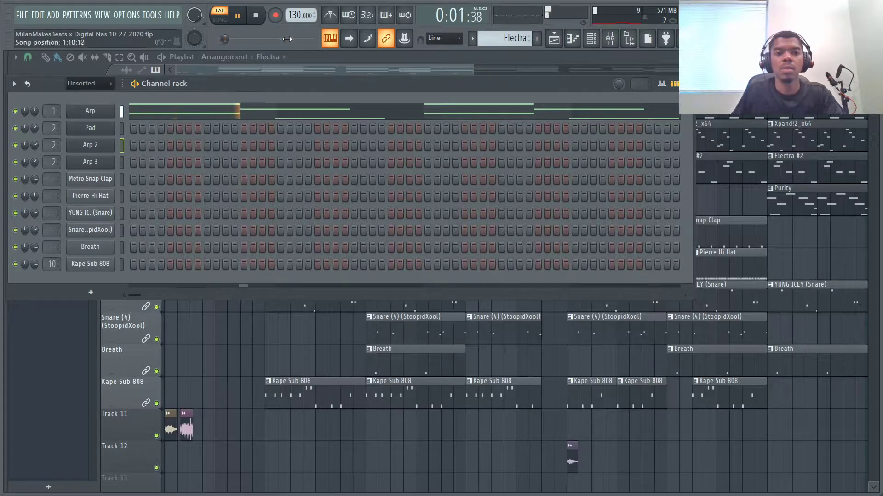
{"action": "left_click_drag", "start_coordinate": [229, 45], "coordinate": [282, 44]}
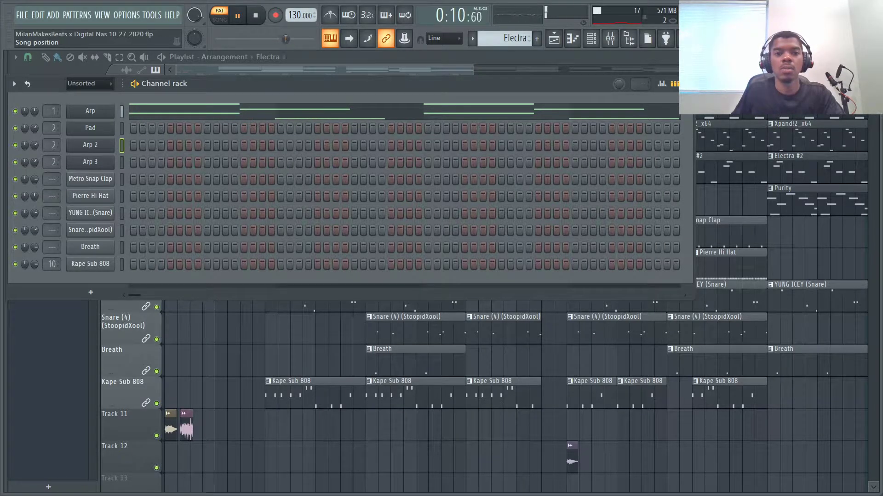
{"action": "key", "text": "space"}
{"action": "key", "text": "space"}
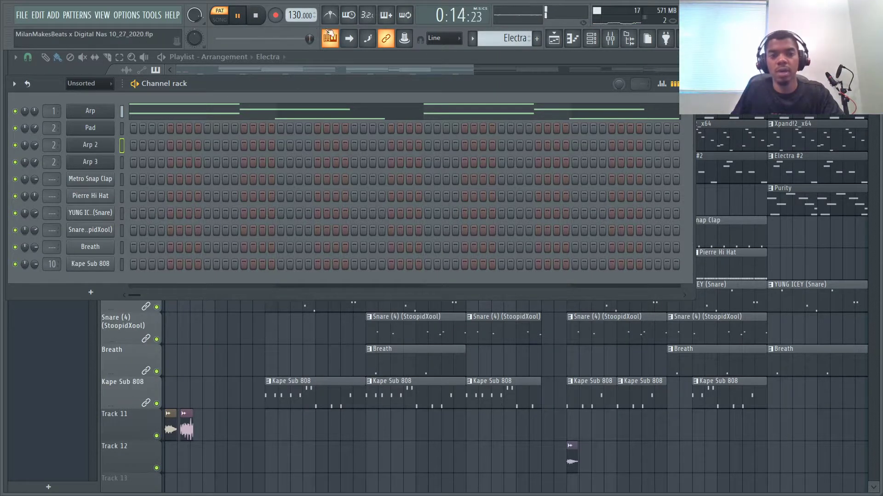
{"action": "key", "text": "space"}
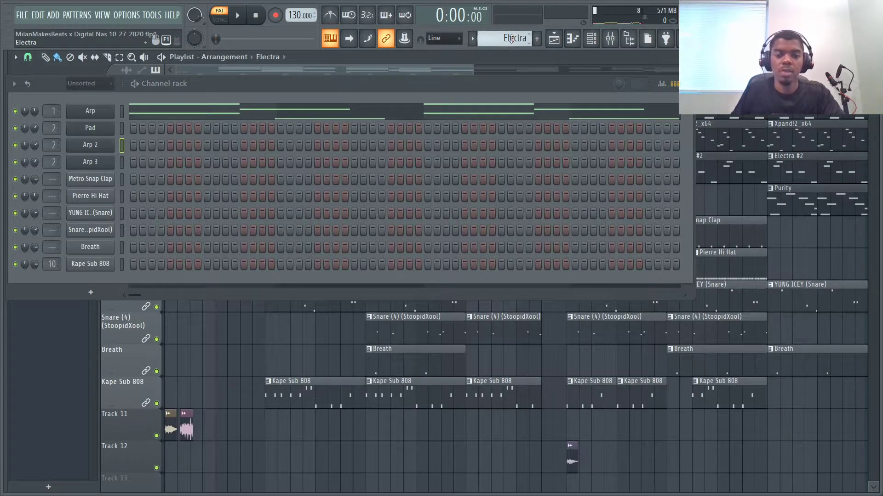
Step: Select the Xpand!2_x64 pattern, view the Pad channel's notes in the piano roll, and return to the playlist
{"action": "scroll", "coordinate": [511, 39], "scroll_direction": "down", "scroll_amount": 1}
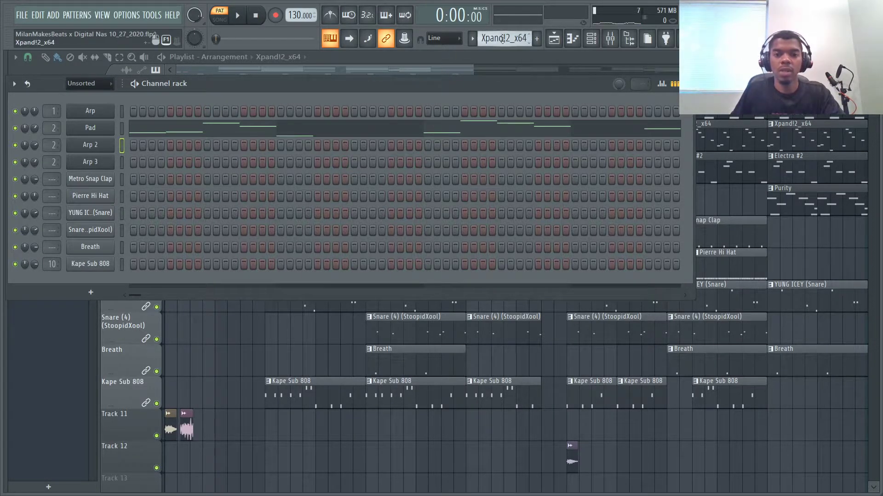
{"action": "scroll", "coordinate": [503, 39], "scroll_direction": "down", "scroll_amount": 1}
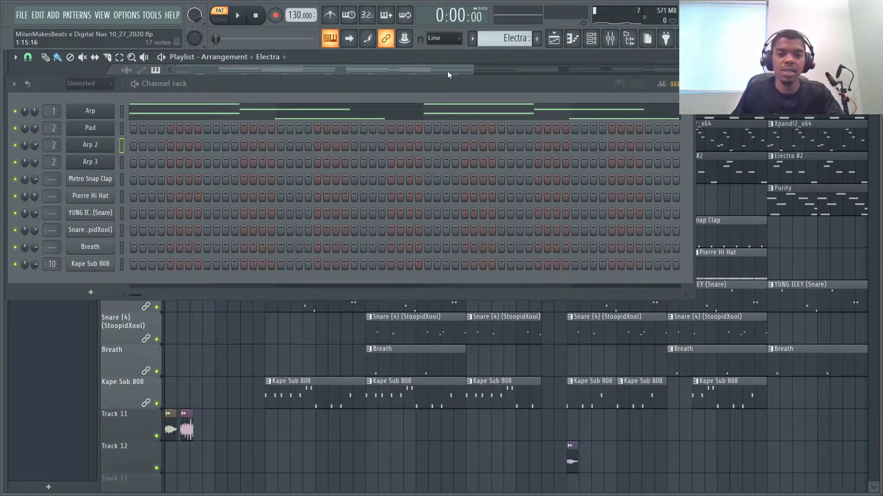
{"action": "scroll", "coordinate": [510, 37], "scroll_direction": "down", "scroll_amount": 1}
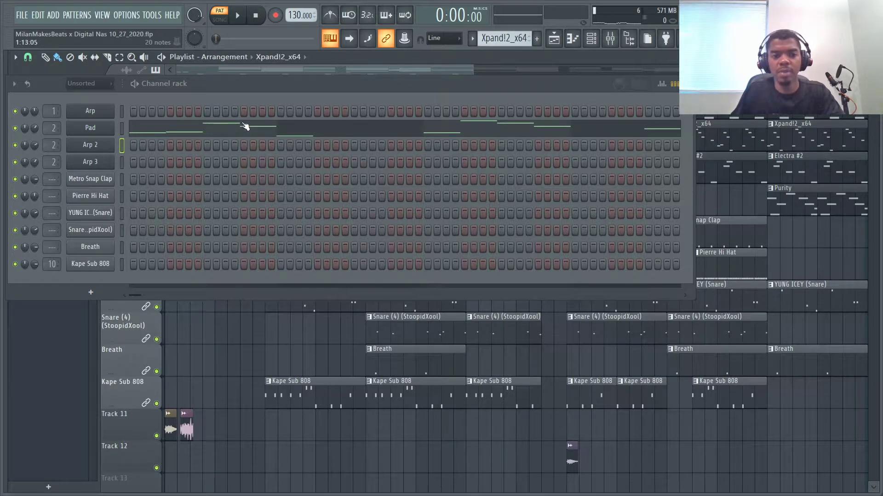
{"action": "left_click", "coordinate": [514, 136]}
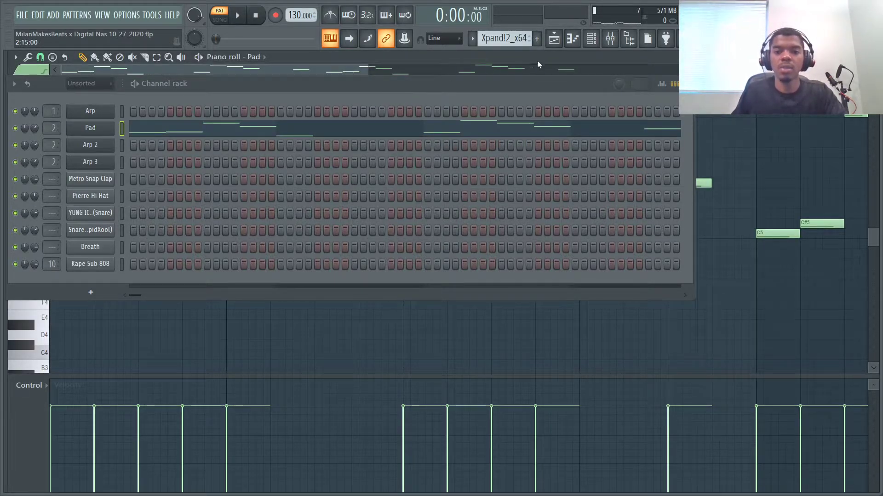
{"action": "left_click", "coordinate": [556, 46]}
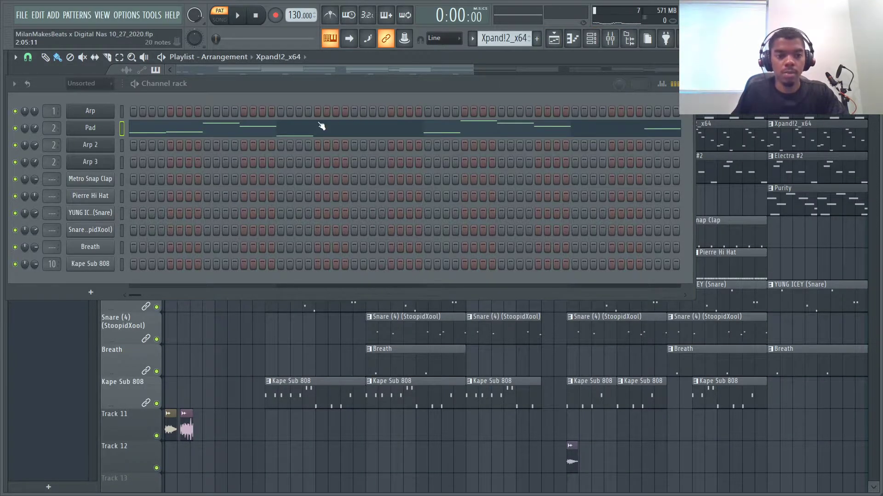
Step: Play the Xpand!2_x64 pattern to hear the Pad part, and stop playback
{"action": "left_click", "coordinate": [322, 85]}
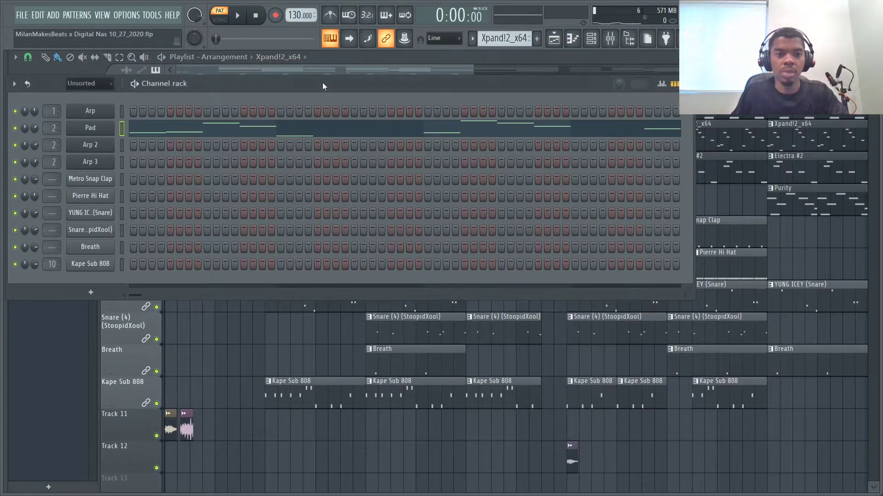
{"action": "key", "text": "space"}
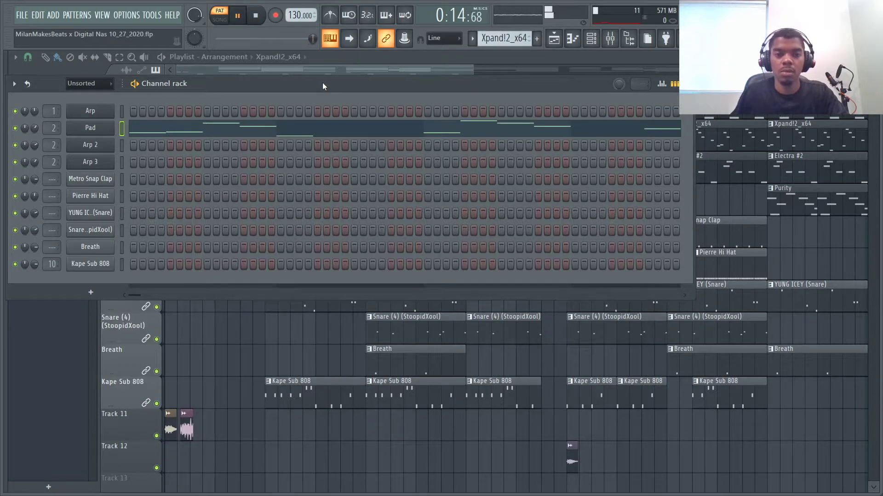
{"action": "key", "text": "space"}
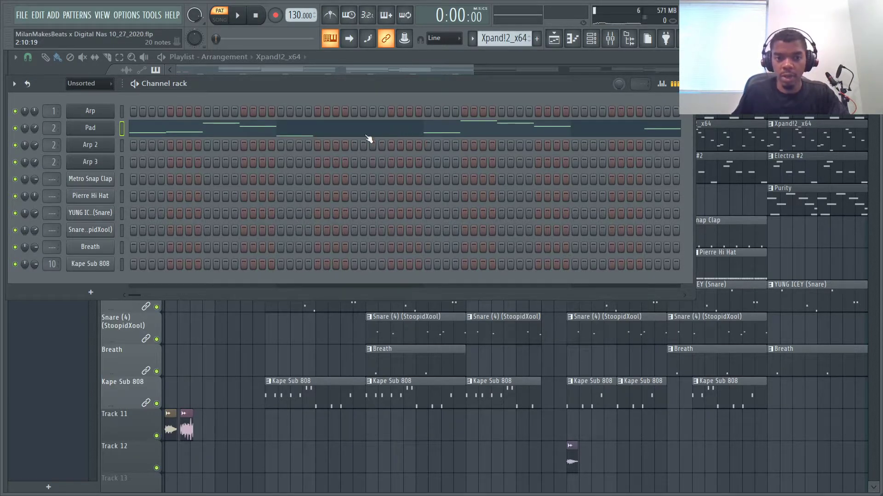
Step: Switch to the Electra #2 pattern and play it to hear the Arp 2 part, stopping playback at the end
{"action": "left_click_drag", "start_coordinate": [505, 39], "coordinate": [506, 44]}
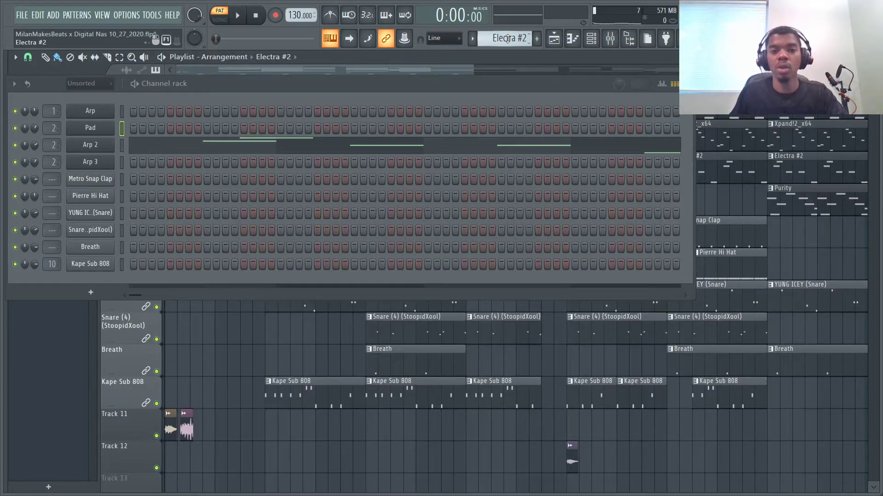
{"action": "key", "text": "space"}
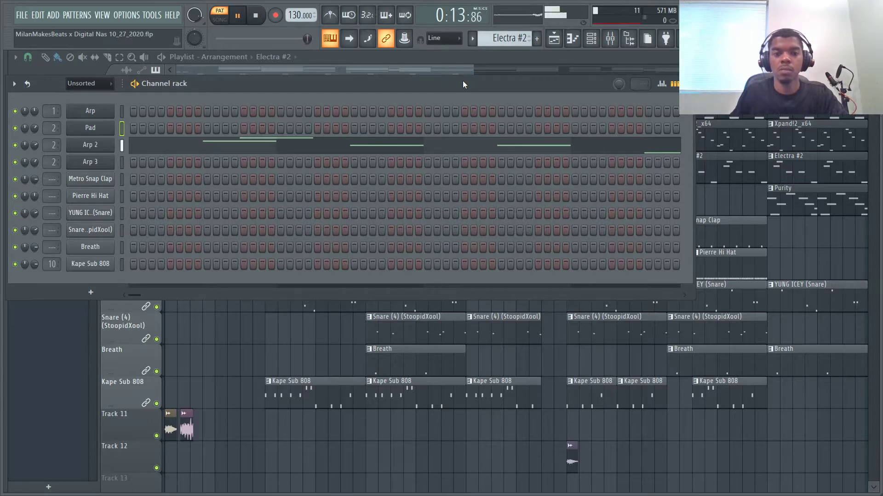
{"action": "key", "text": "space"}
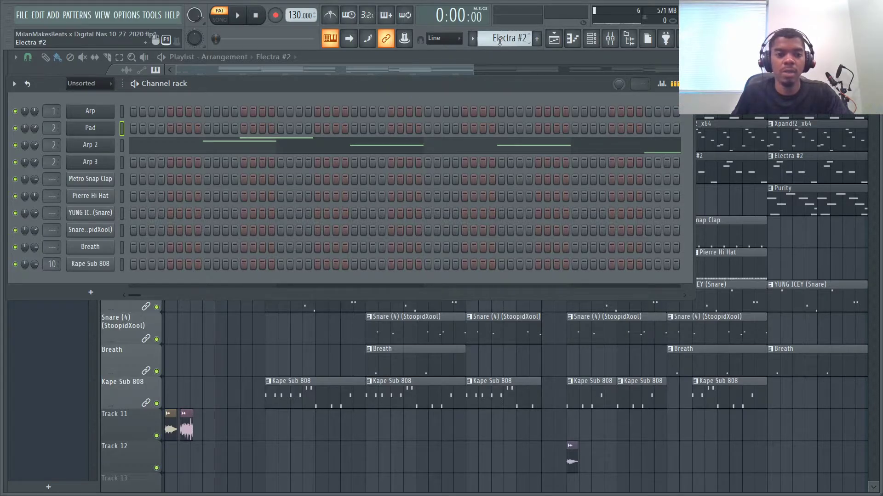
Step: Switch to the Purity pattern and play it to hear the Arp 3 part, stopping playback at the end
{"action": "scroll", "coordinate": [500, 42], "scroll_direction": "down", "scroll_amount": 1}
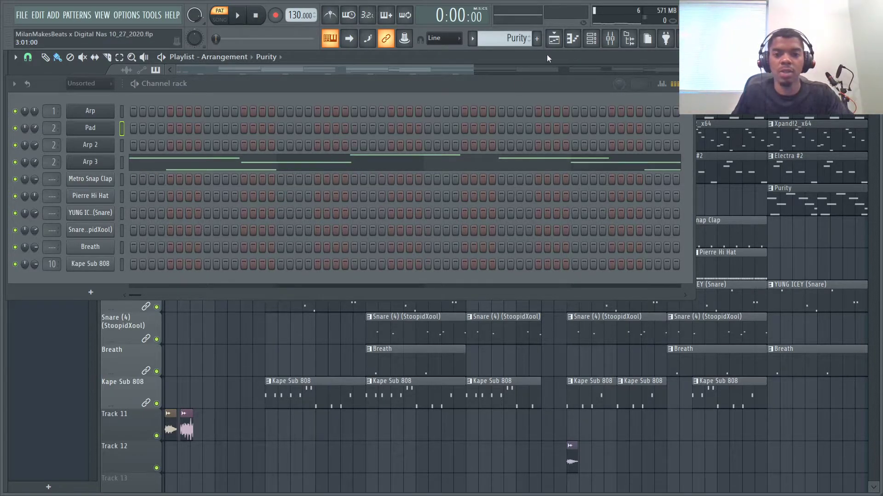
{"action": "mouse_move", "coordinate": [527, 39]}
{"action": "left_mouse_down"}
{"action": "mouse_move", "coordinate": [527, 54]}
{"action": "mouse_move", "coordinate": [527, 38]}
{"action": "left_mouse_up"}
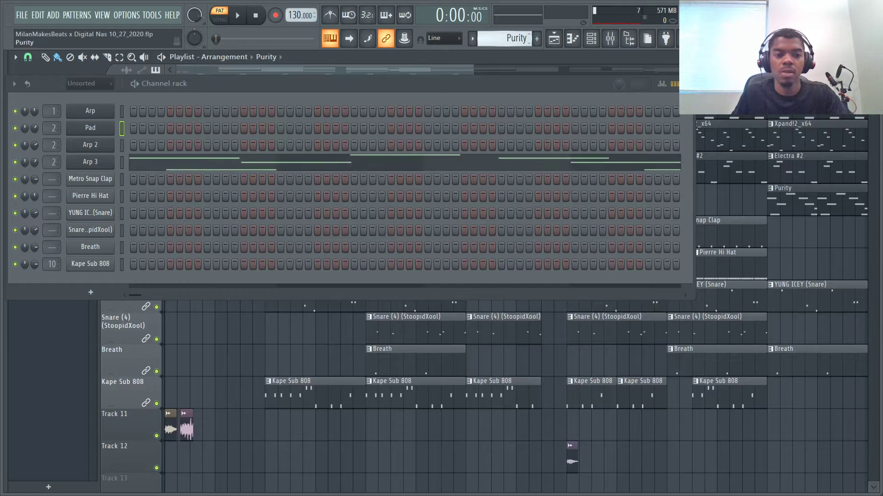
{"action": "left_click", "coordinate": [459, 84]}
{"action": "key", "text": "space"}
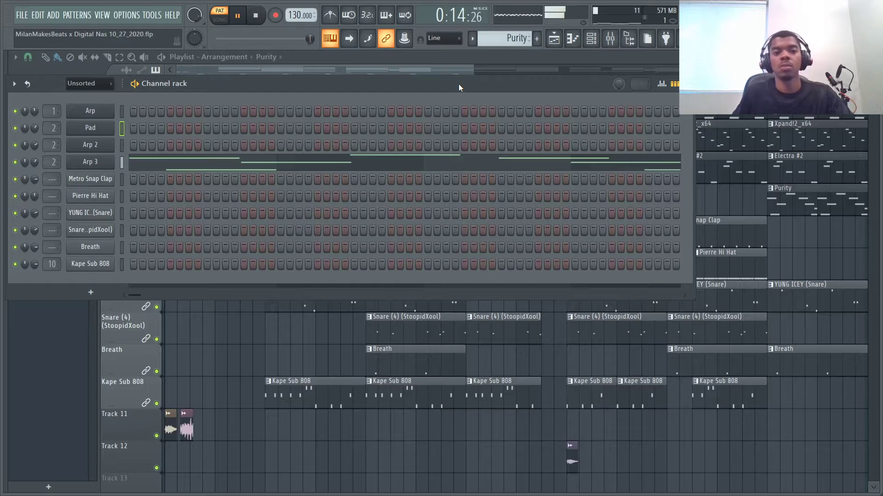
{"action": "key", "text": "space"}
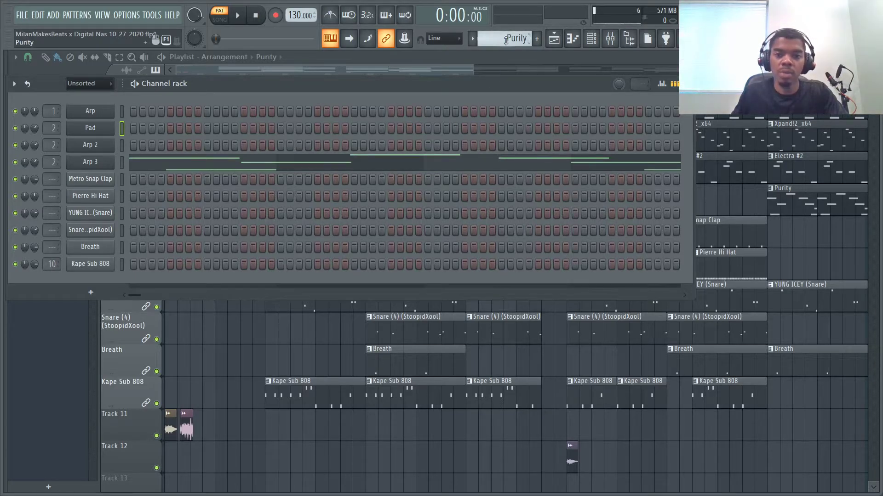
Step: Save the project and audition the Metro Snap Clap pattern on its own
{"action": "key", "text": "ctrl+s"}
{"action": "scroll", "coordinate": [504, 40], "scroll_direction": "up", "scroll_amount": 2}
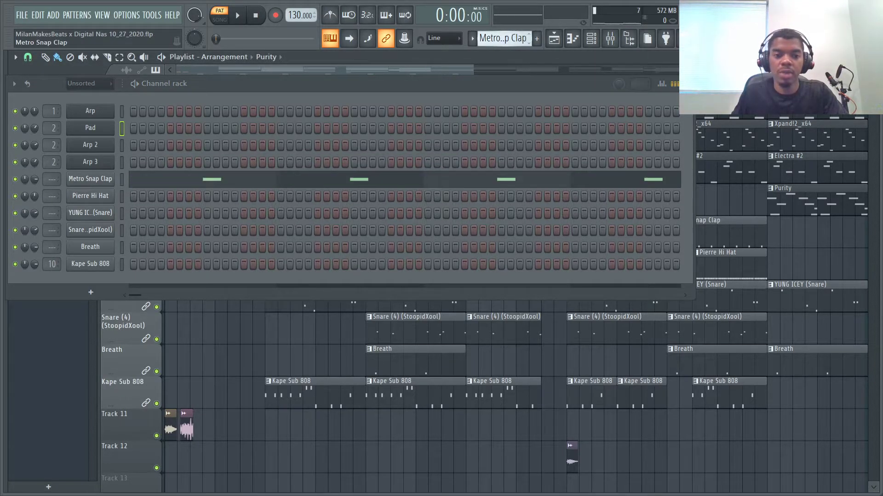
{"action": "key", "text": "space"}
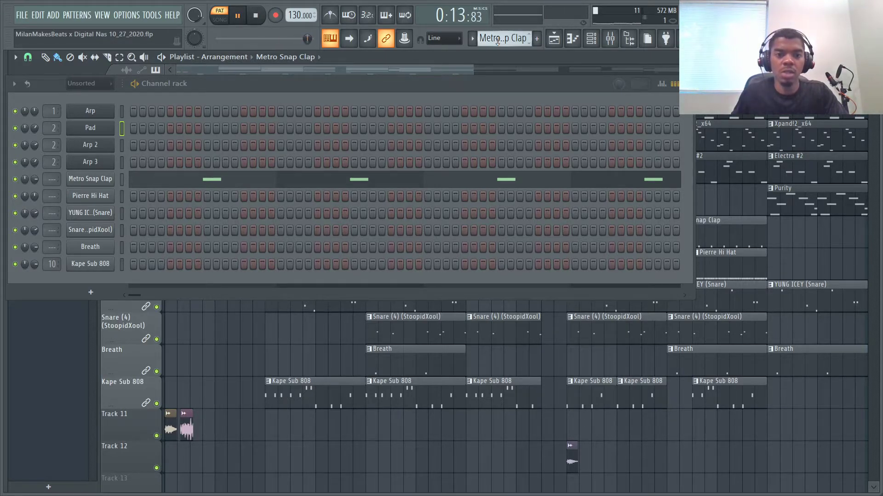
{"action": "key", "text": "space"}
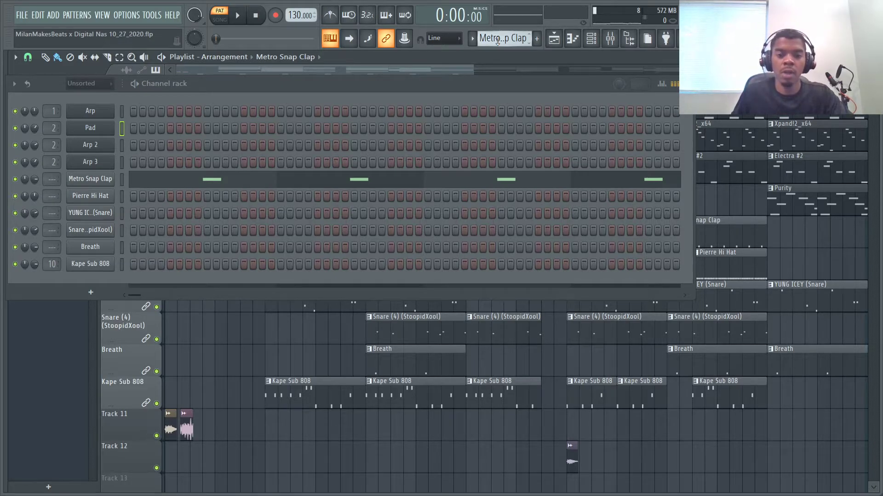
Step: Switch to the Pierre Hi Hat pattern, play the hi-hat part on its own, and stop playback
{"action": "scroll", "coordinate": [497, 42], "scroll_direction": "down", "scroll_amount": 1}
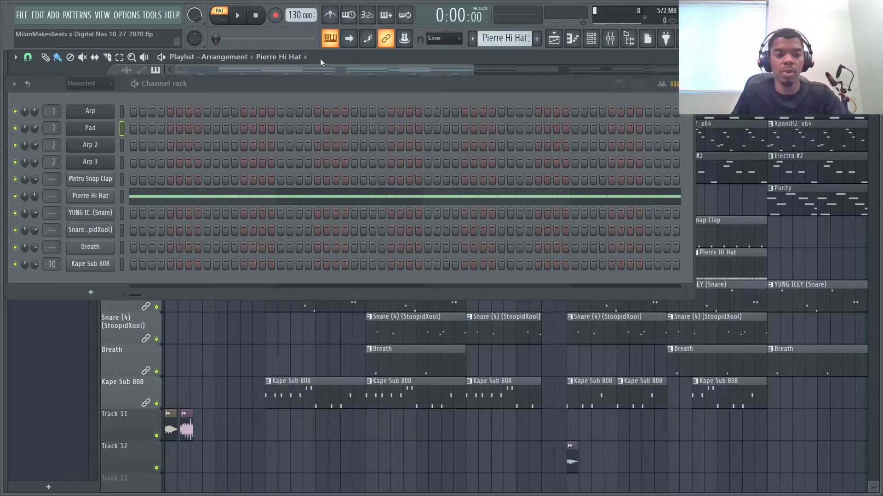
{"action": "key", "text": "space"}
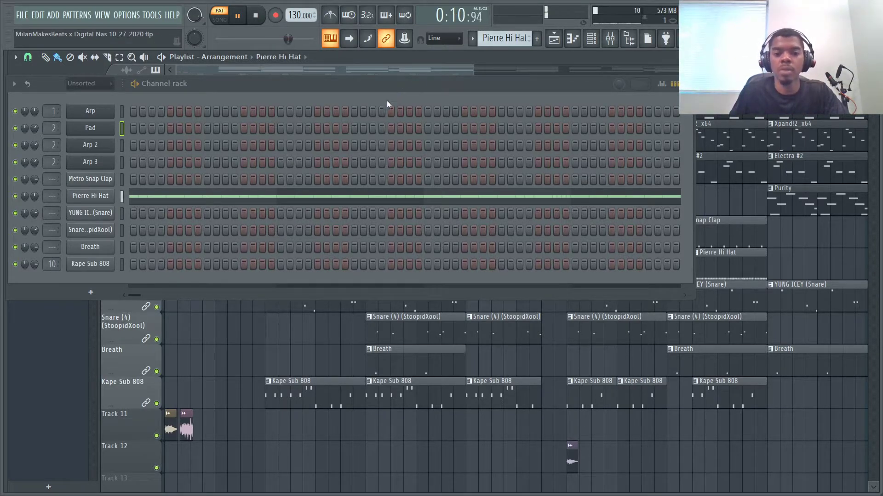
{"action": "key", "text": "space"}
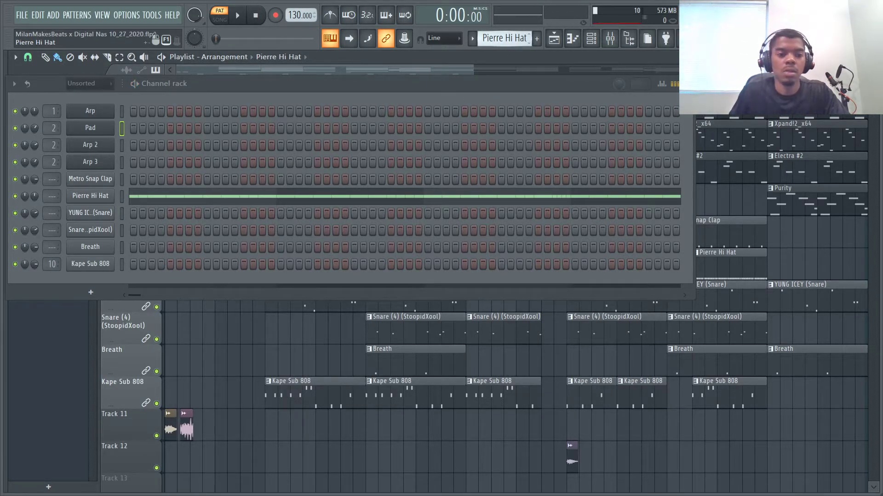
Step: Switch to the YUNG ICEY (Snare) pattern, play it on its own, and stop playback
{"action": "scroll", "coordinate": [509, 42], "scroll_direction": "down", "scroll_amount": 1}
{"action": "key", "text": "space"}
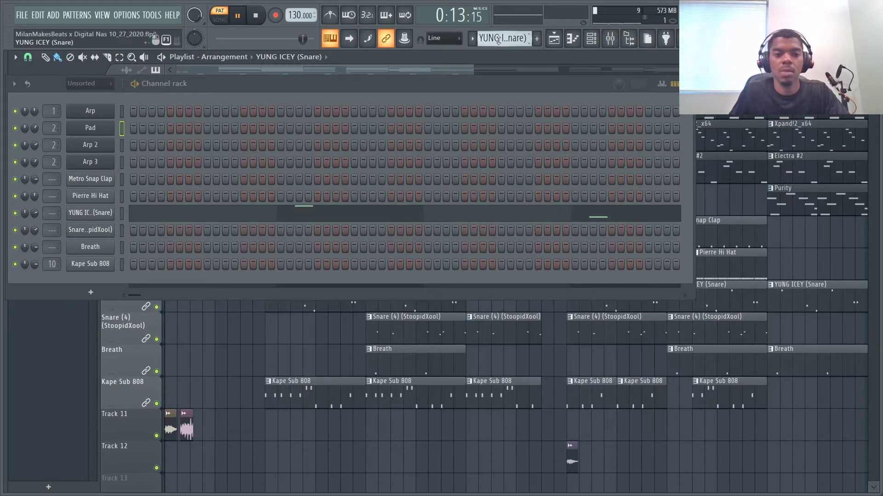
{"action": "key", "text": "space"}
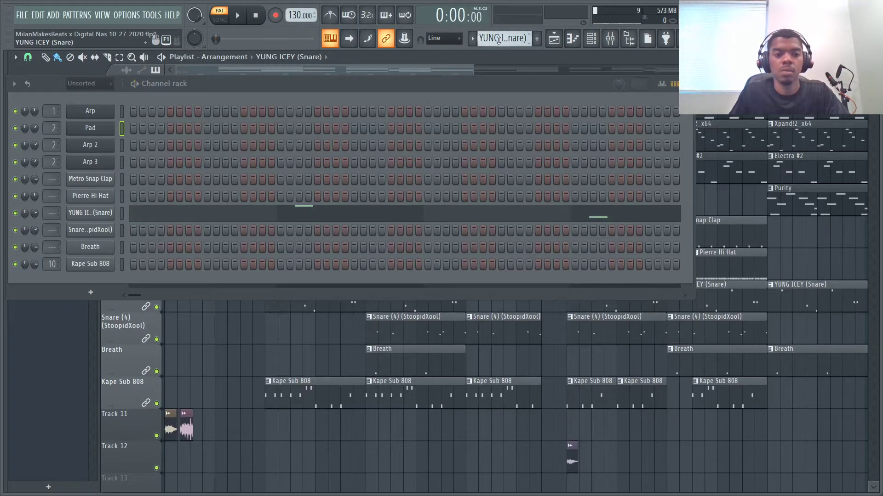
Step: Switch to the Snare (4) (StoopidXool) pattern, play it on its own, and stop playback
{"action": "scroll", "coordinate": [498, 40], "scroll_direction": "down", "scroll_amount": 1}
{"action": "key", "text": "space"}
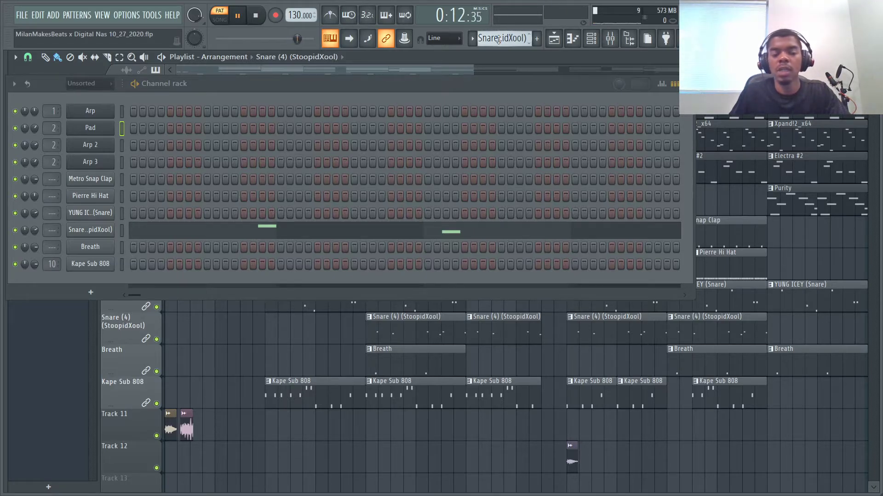
{"action": "key", "text": "space"}
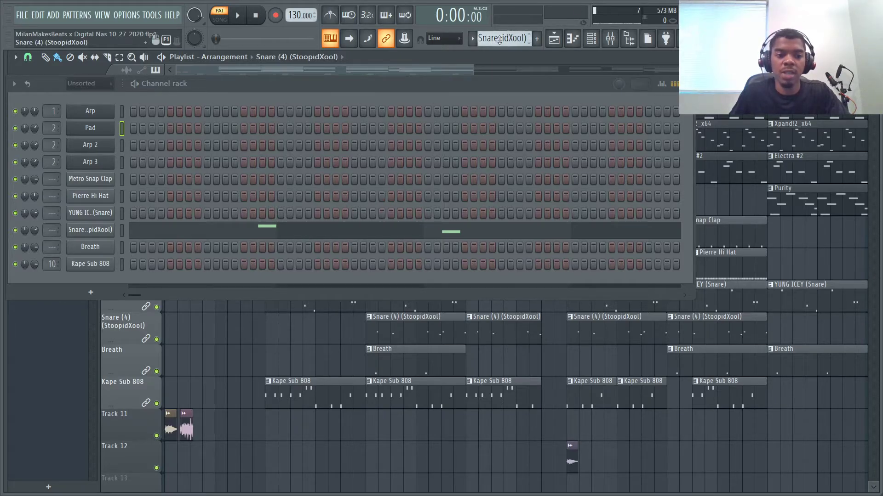
Step: Switch to the Breath pattern, play it on its own, and stop playback
{"action": "left_click_drag", "start_coordinate": [502, 38], "coordinate": [502, 29]}
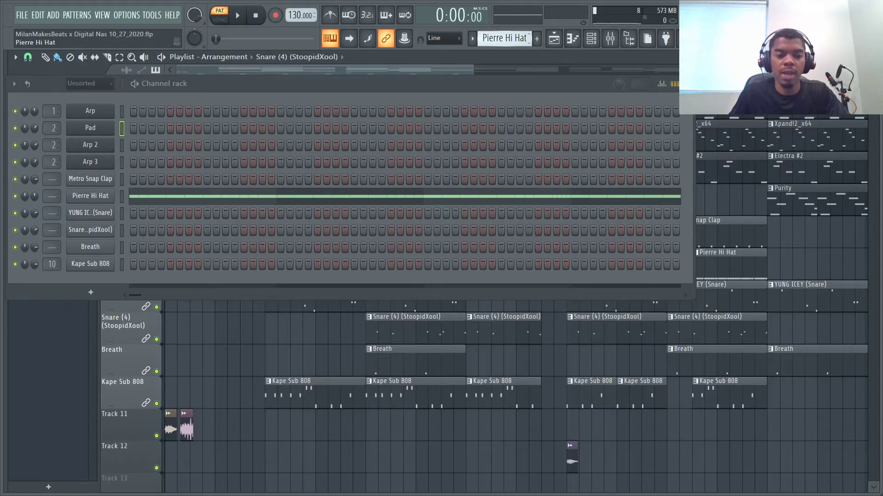
{"action": "left_click_drag", "start_coordinate": [502, 30], "coordinate": [502, 43]}
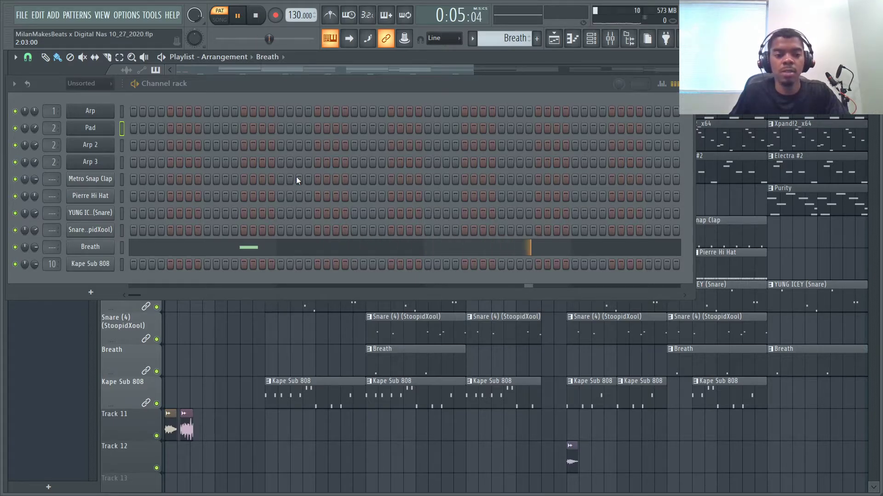
{"action": "key", "text": "space"}
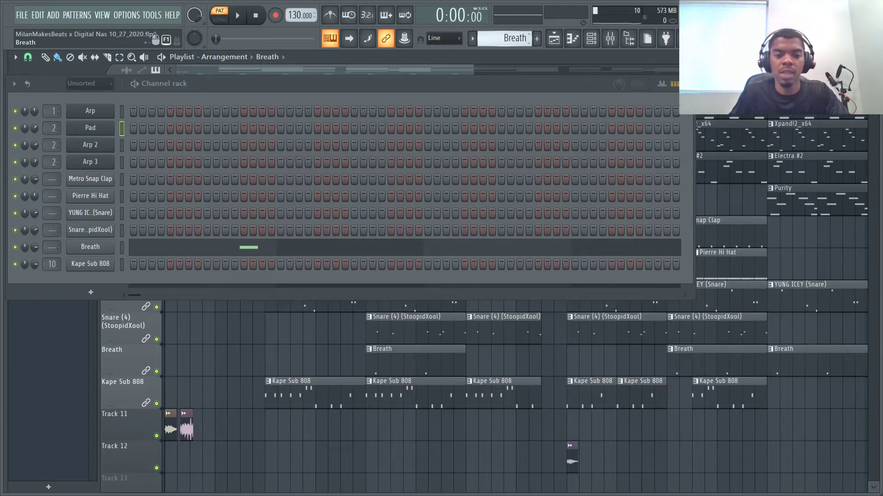
Step: Switch to the Kape Sub 808 pattern, play the bass part on its own, and stop playback
{"action": "scroll", "coordinate": [495, 42], "scroll_direction": "down", "scroll_amount": 1}
{"action": "key", "text": "space"}
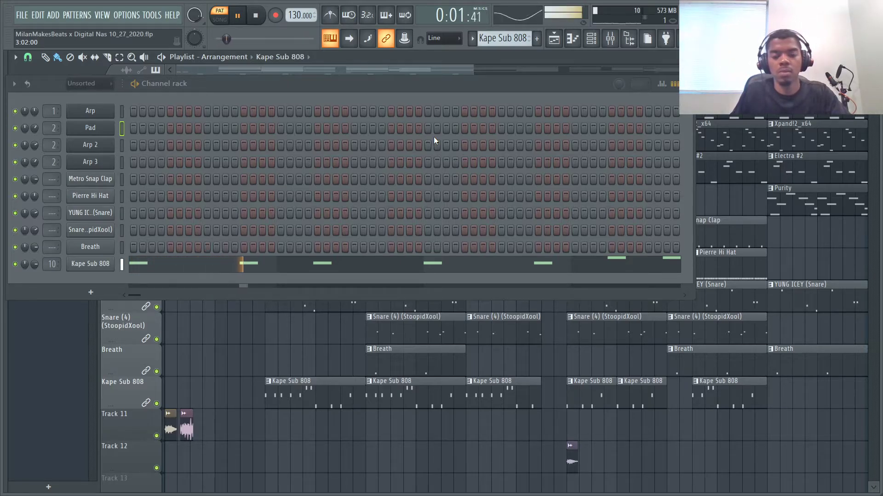
{"action": "key", "text": "space"}
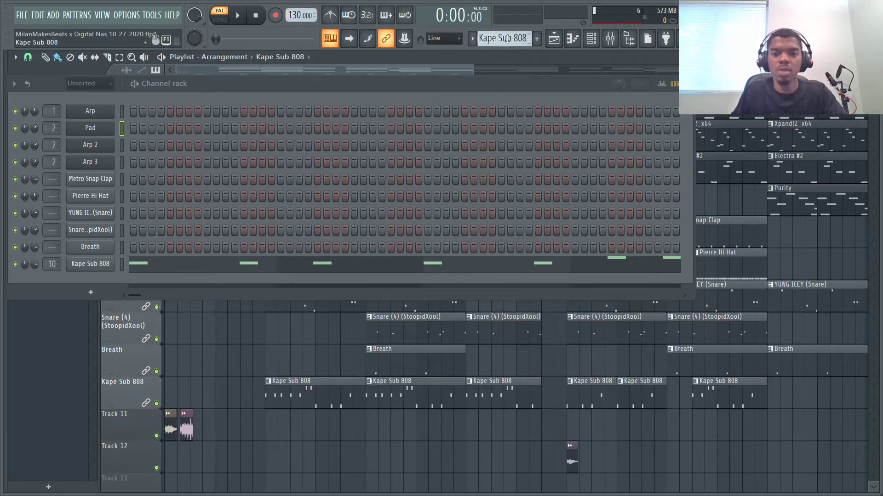
Step: Return to the Electra pattern, hide the channel rack, and play the whole arrangement in song mode
{"action": "scroll", "coordinate": [506, 38], "scroll_direction": "up", "scroll_amount": 9}
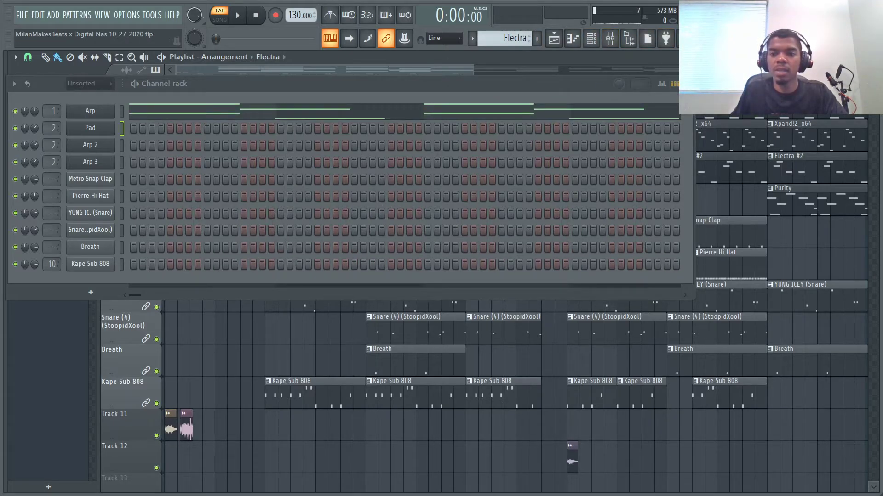
{"action": "key", "text": "F6"}
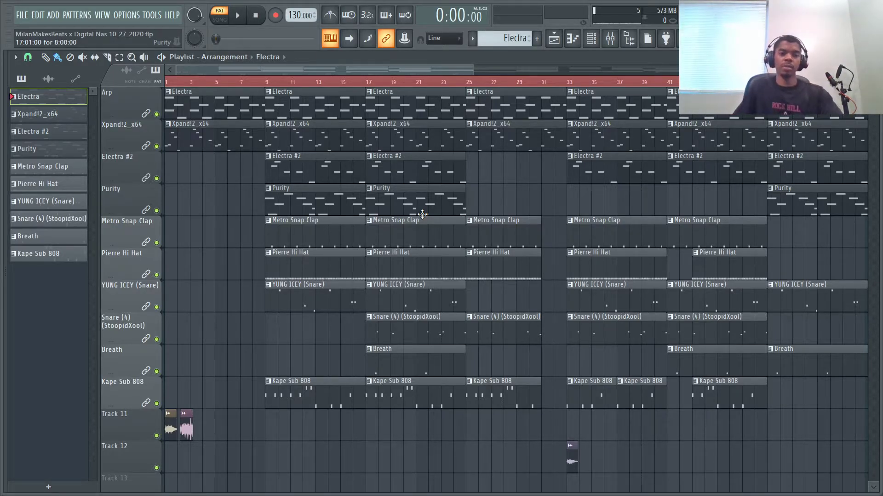
{"action": "key", "text": "space"}
{"action": "left_click", "coordinate": [219, 20]}
{"action": "key", "text": "space"}
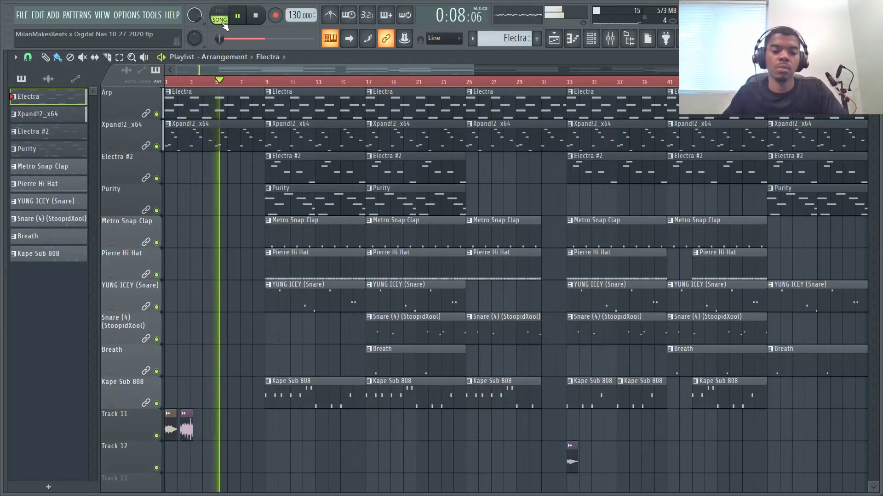
Step: Delete the seven repeated audio clips on Track 14 of the playlist while the song plays
{"action": "scroll", "coordinate": [251, 396], "scroll_direction": "down", "scroll_amount": 4}
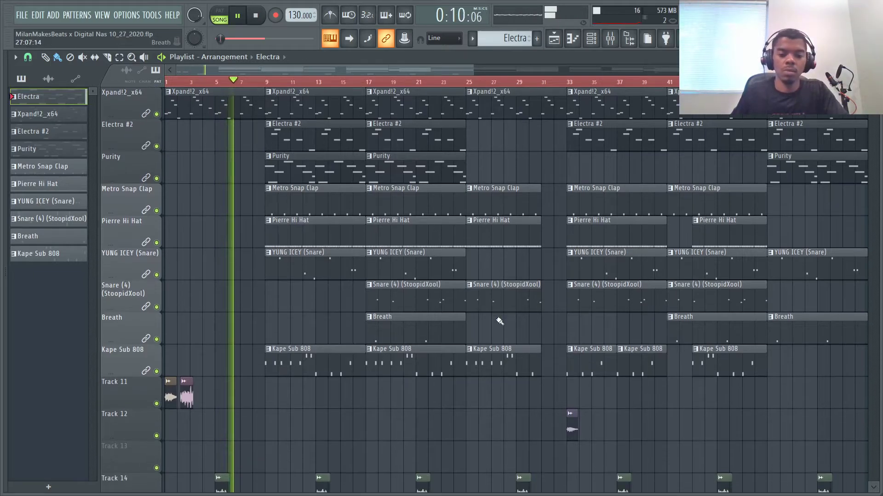
{"action": "right_click", "coordinate": [222, 395]}
{"action": "right_click", "coordinate": [322, 396]}
{"action": "right_click", "coordinate": [422, 395]}
{"action": "right_click", "coordinate": [523, 395]}
{"action": "right_click", "coordinate": [623, 396]}
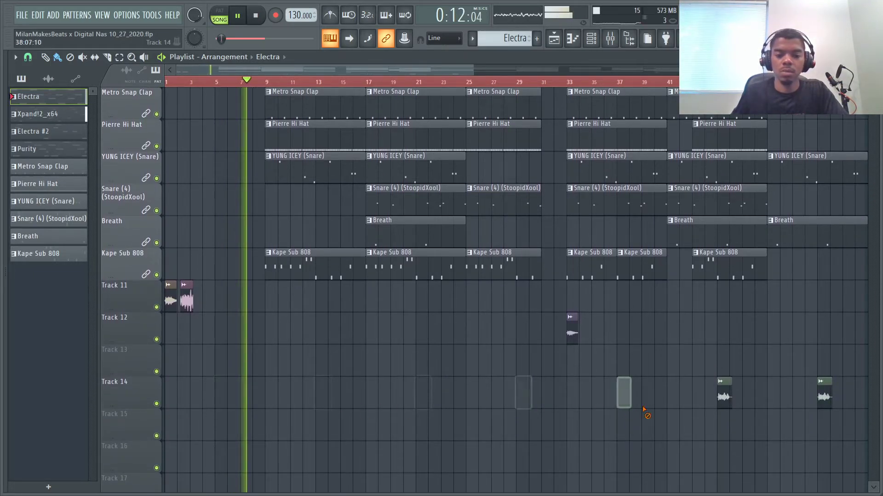
{"action": "right_click", "coordinate": [724, 396]}
{"action": "right_click", "coordinate": [824, 395]}
Step: Return to the upper playlist tracks, listen to the arrangement through to the closing section, and stop playback
{"action": "scroll", "coordinate": [389, 392], "scroll_direction": "up", "scroll_amount": 3}
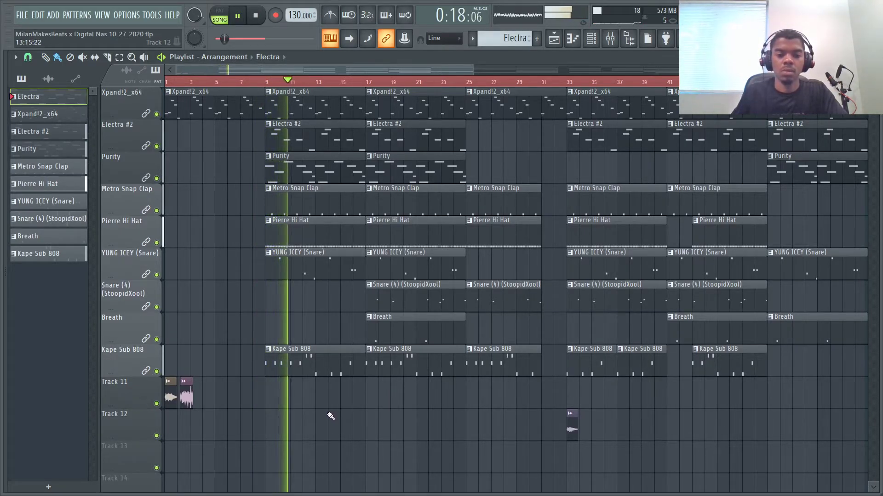
{"action": "scroll", "coordinate": [330, 414], "scroll_direction": "up", "scroll_amount": 1}
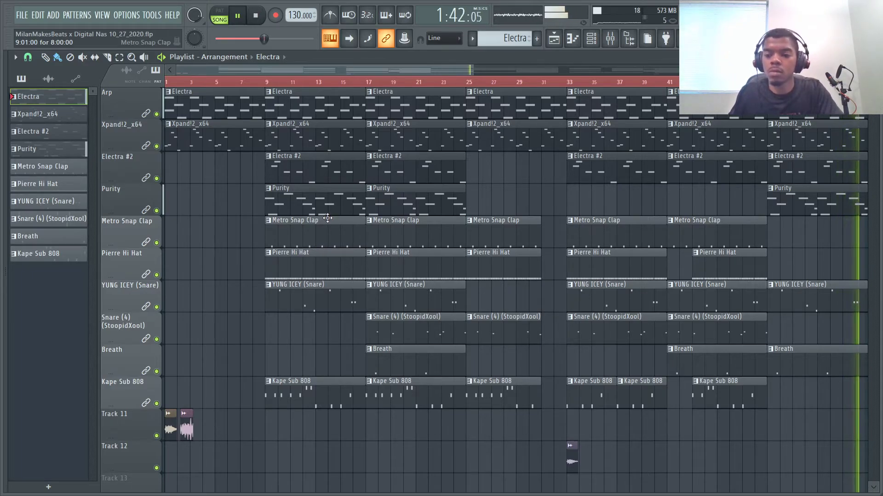
{"action": "key", "text": "space"}
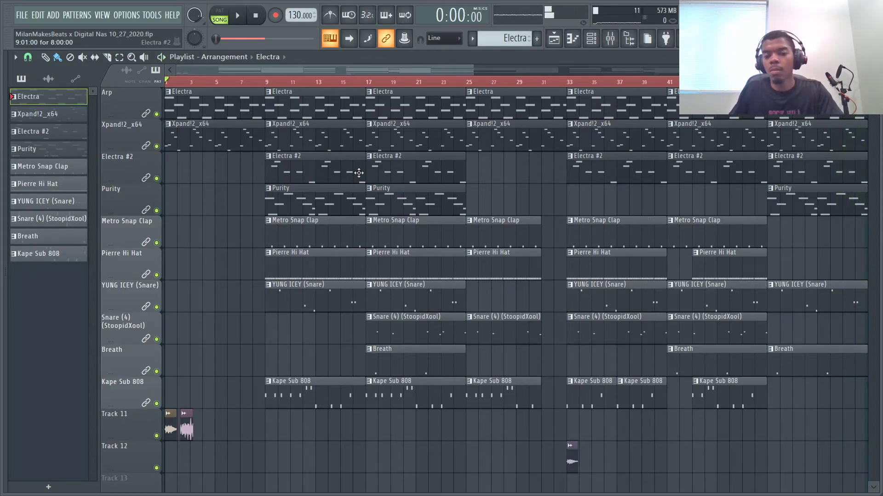